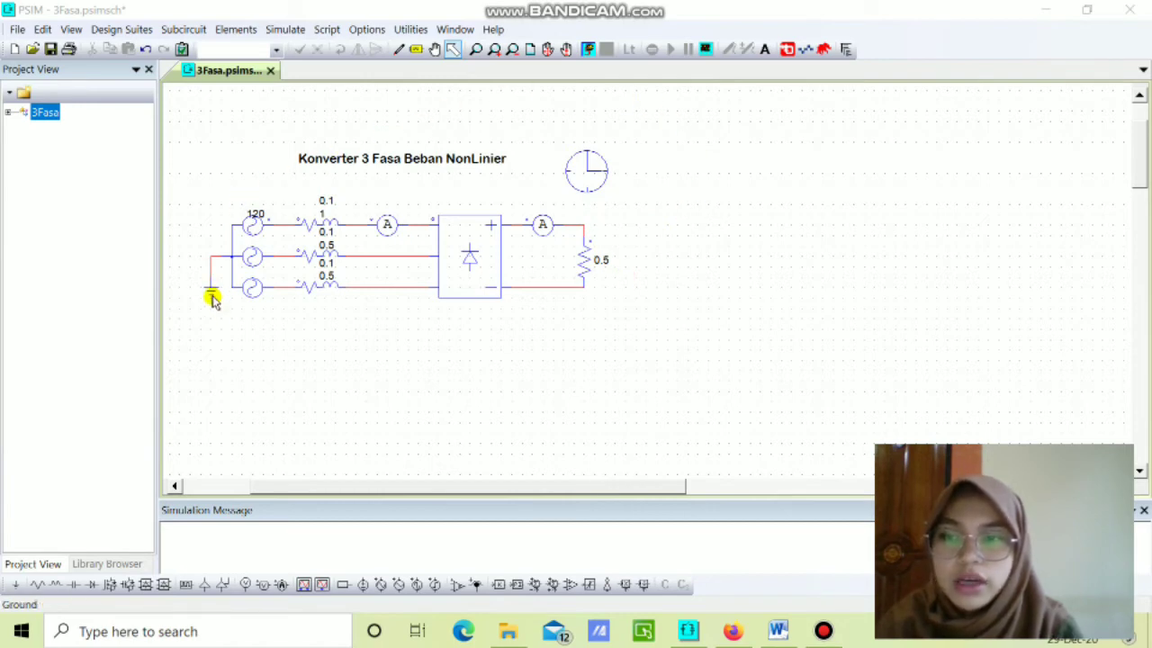
# Step: Examine the parameters of the three-phase sinusoidal voltage source
pyautogui.moveTo(214, 301)
pyautogui.mouseDown()
pyautogui.moveTo(208, 285)
pyautogui.moveTo(225, 295)
pyautogui.mouseUp()
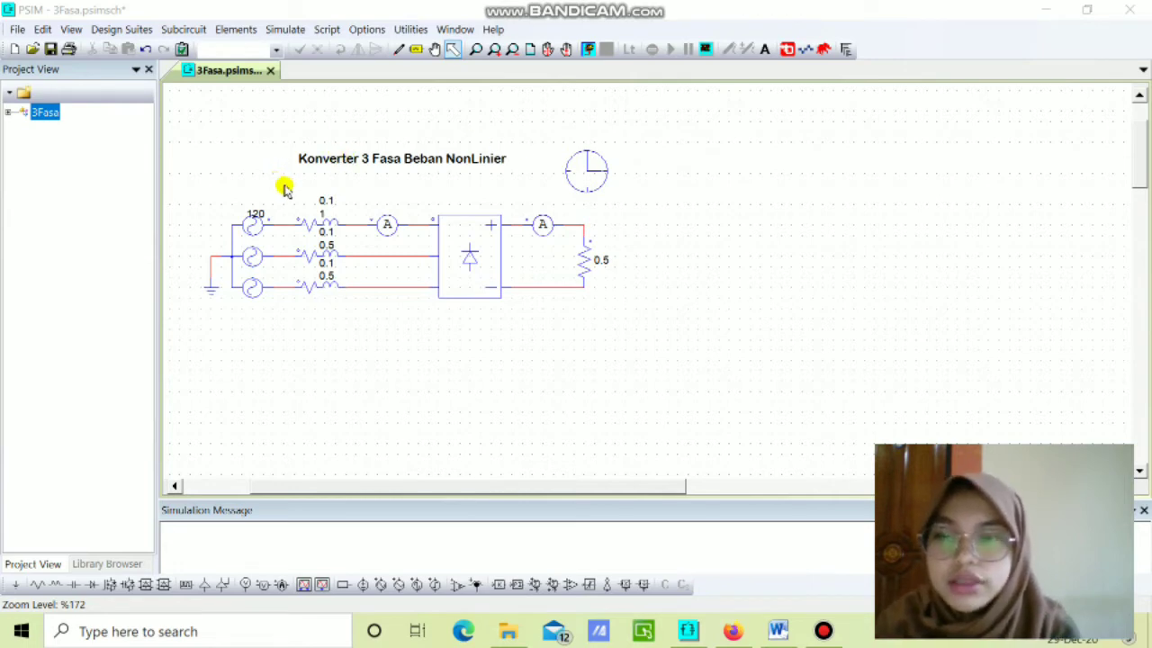
pyautogui.doubleClick(252, 227)
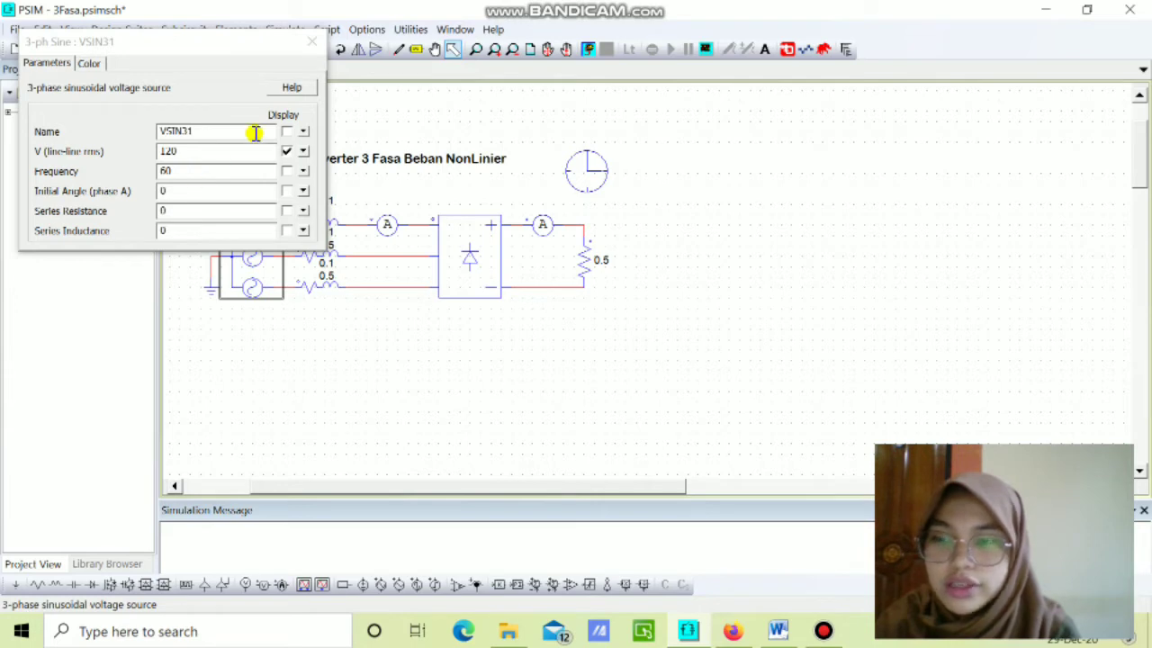
pyautogui.click(310, 42)
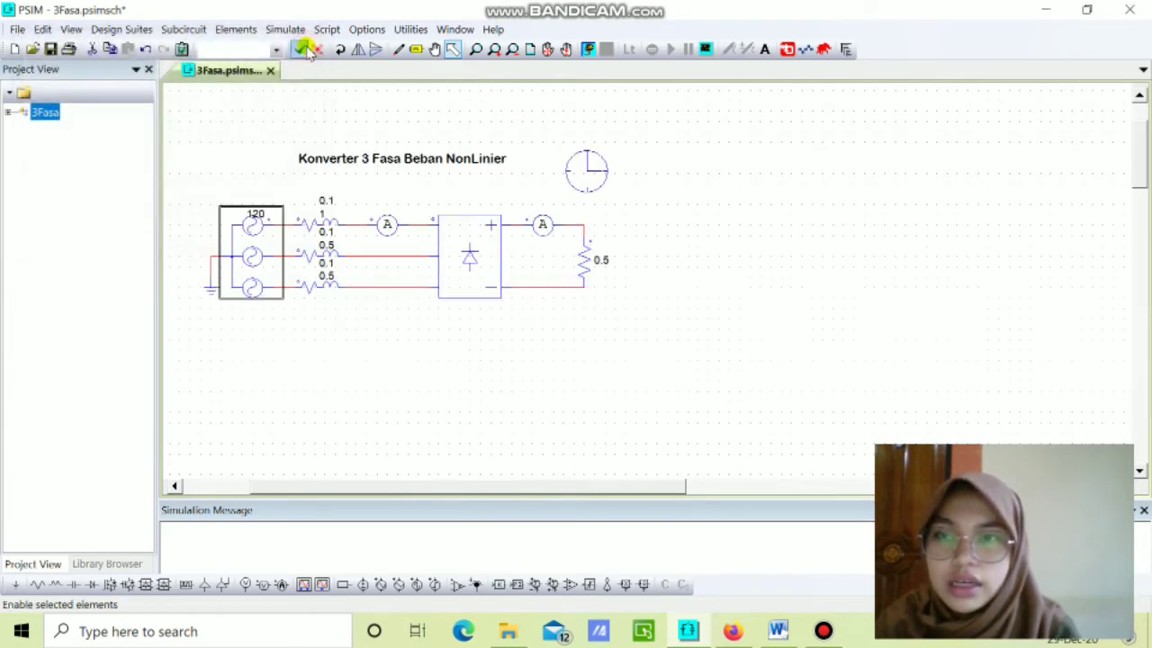
# Step: Set the resistance of the uppermost phase's resistor-inductor branch to 0.5
pyautogui.doubleClick(307, 222)
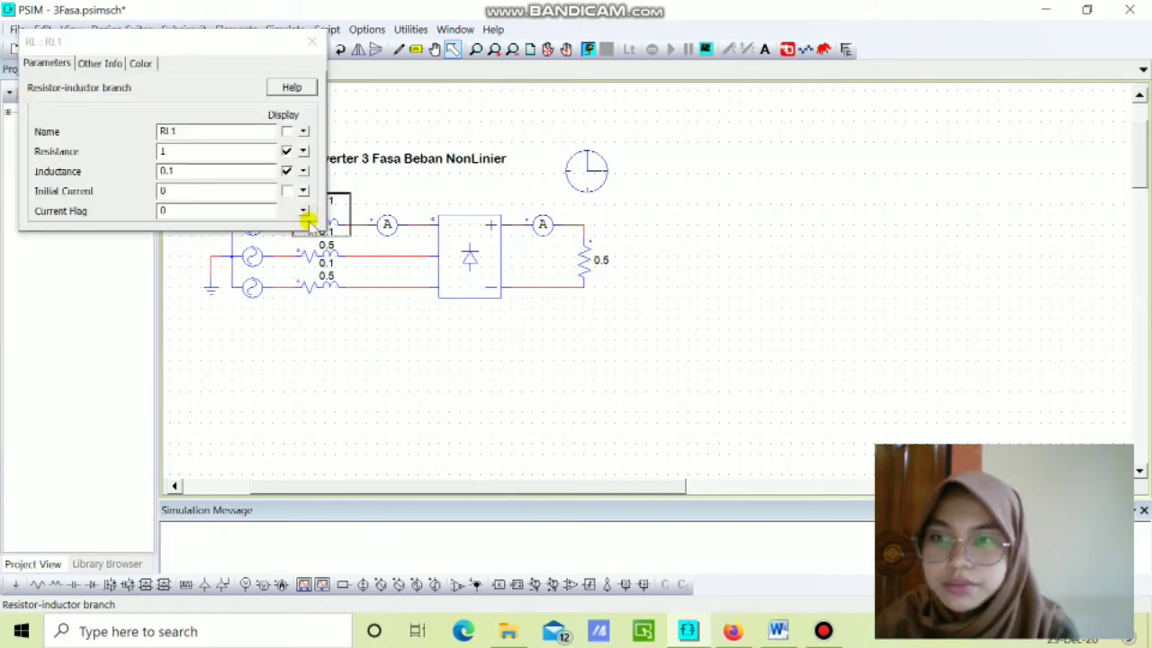
pyautogui.doubleClick(178, 156)
pyautogui.press('BackSpace')
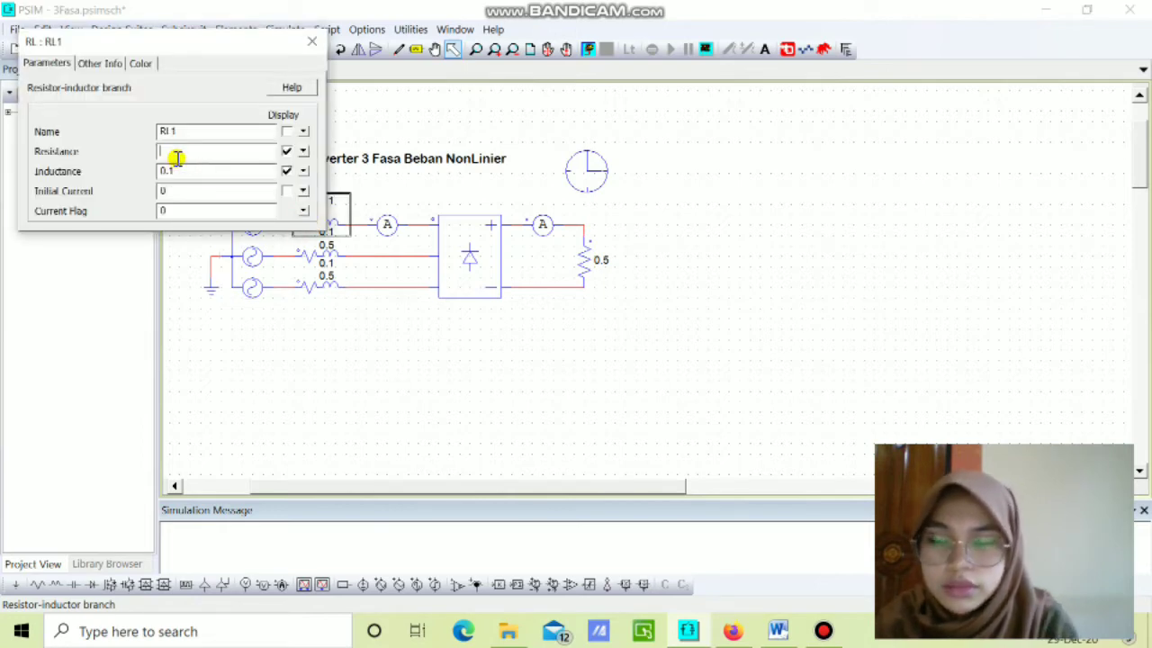
pyautogui.write('0.5')
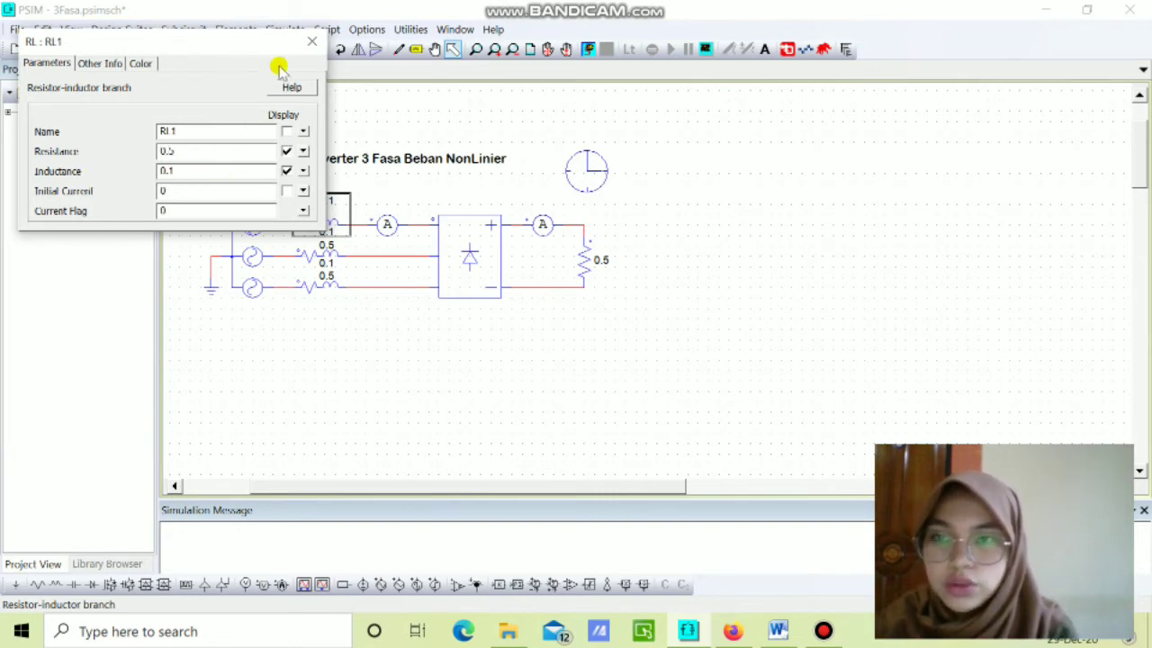
pyautogui.click(311, 41)
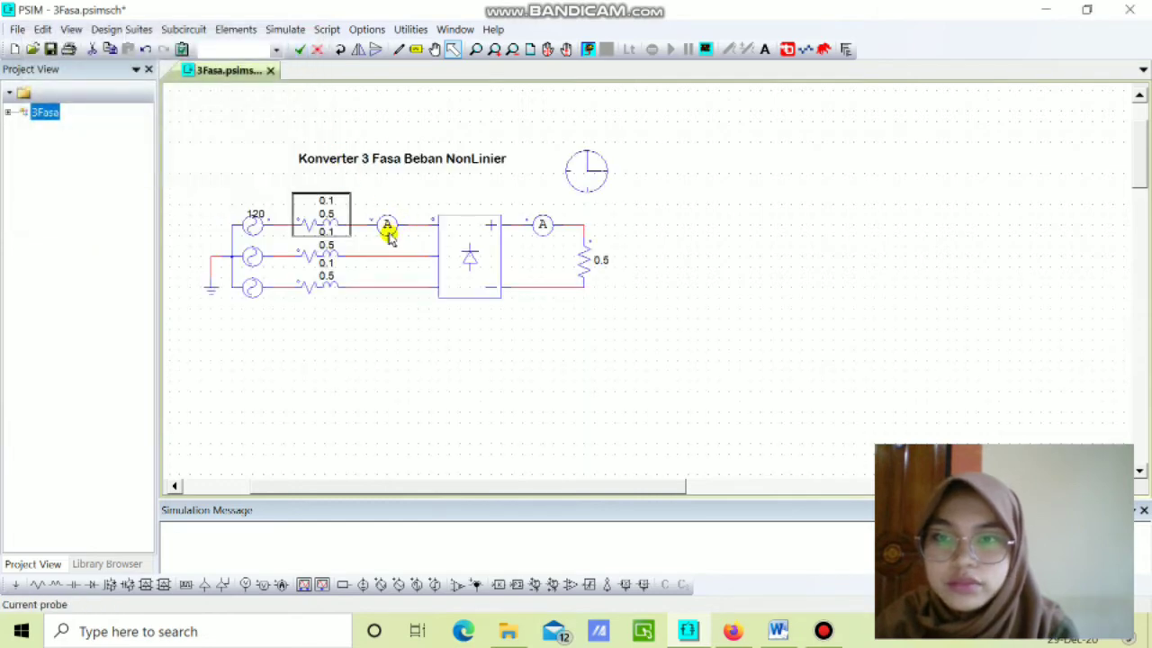
# Step: Check the names of the current probes on the input and output sides of the diode bridge
pyautogui.doubleClick(389, 234)
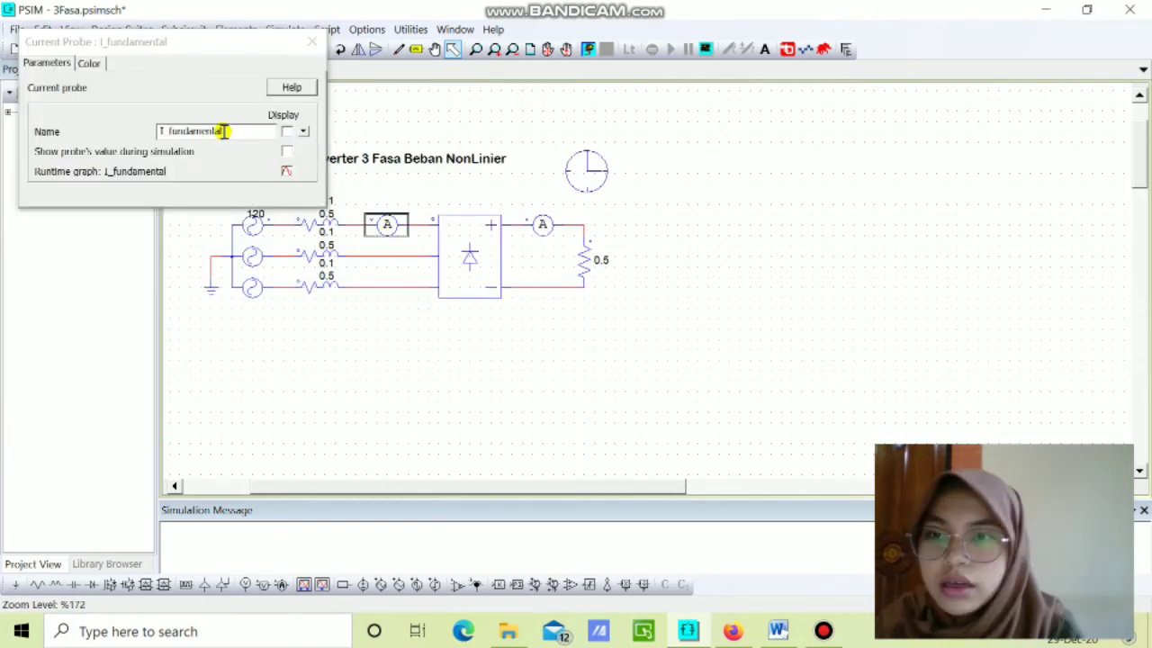
pyautogui.moveTo(223, 131); pyautogui.dragTo(144, 135)
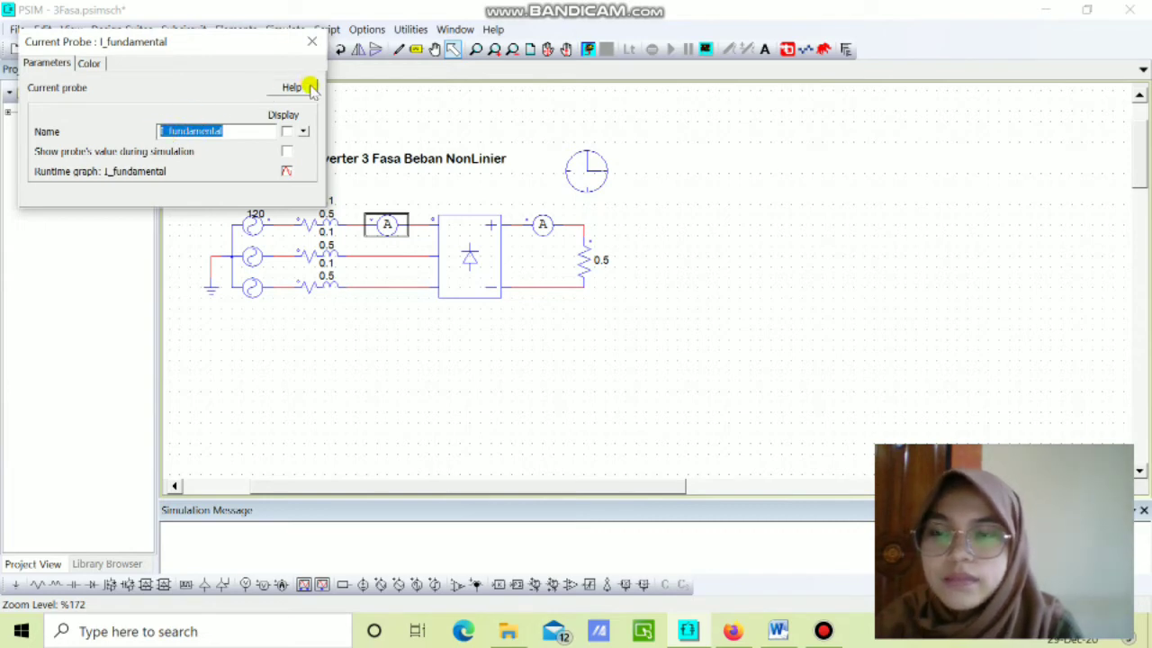
pyautogui.click(312, 42)
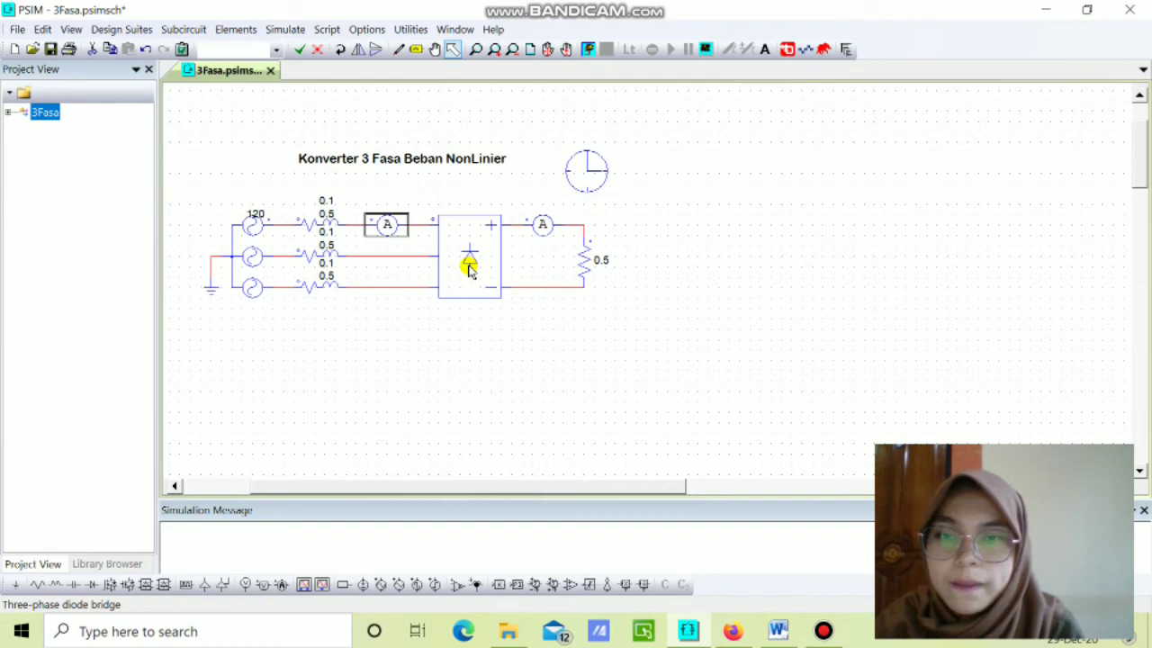
pyautogui.doubleClick(542, 225)
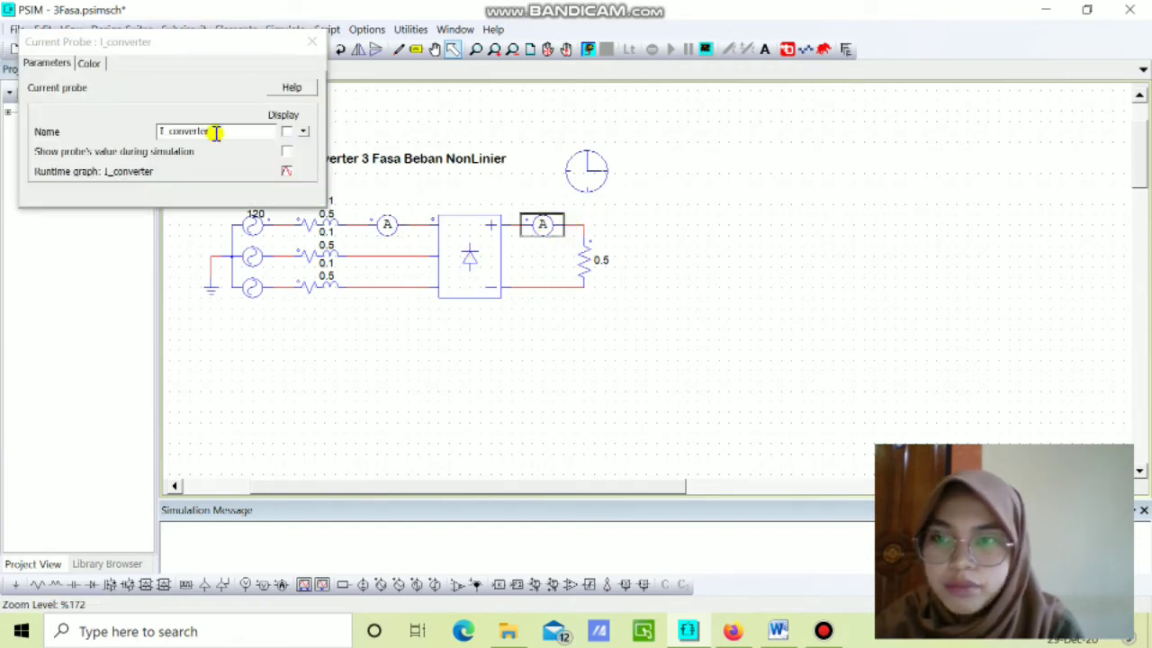
pyautogui.moveTo(213, 132); pyautogui.dragTo(155, 132)
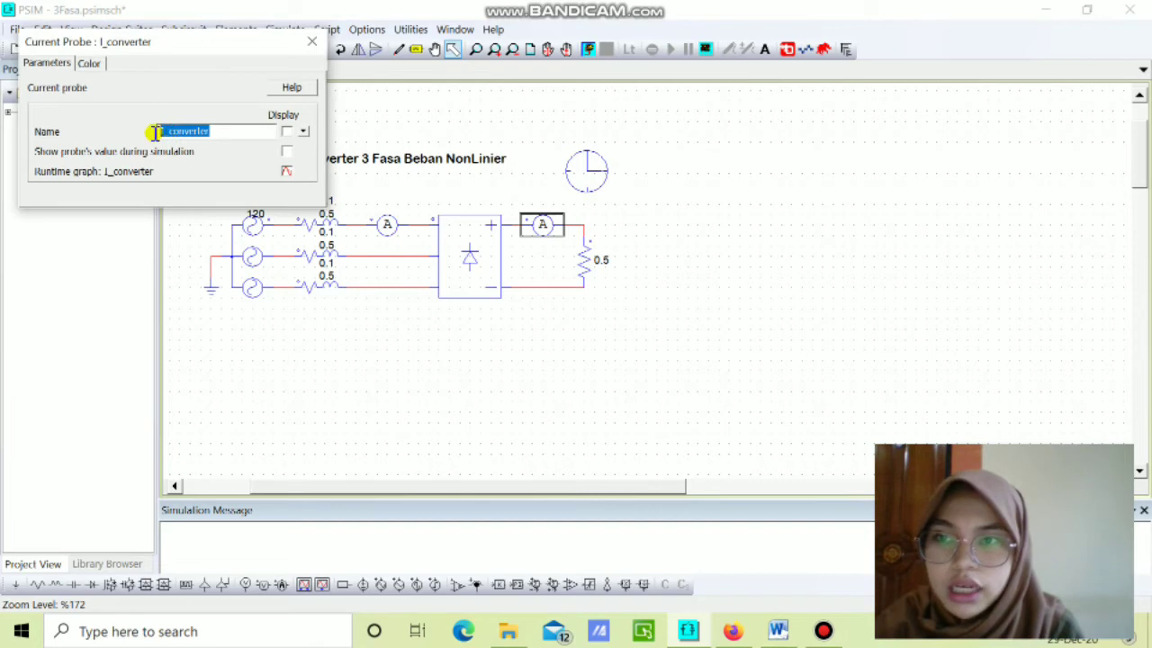
pyautogui.click(310, 42)
# Step: Review the parameters of the three-phase diode bridge and the load resistor
pyautogui.doubleClick(488, 260)
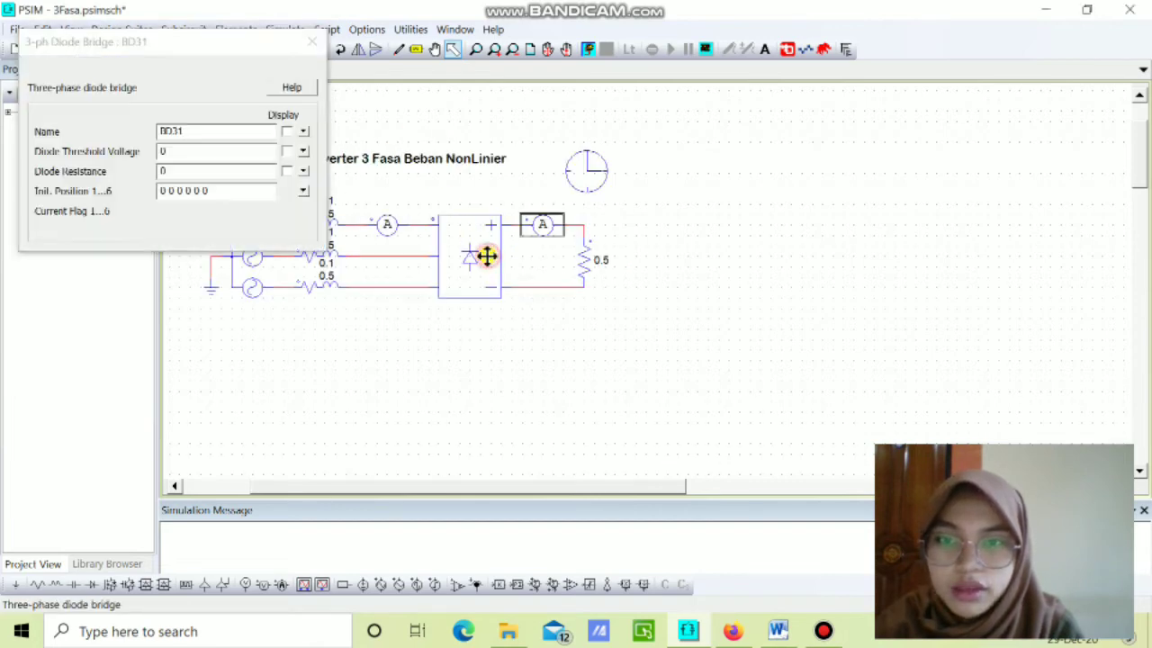
pyautogui.click(311, 41)
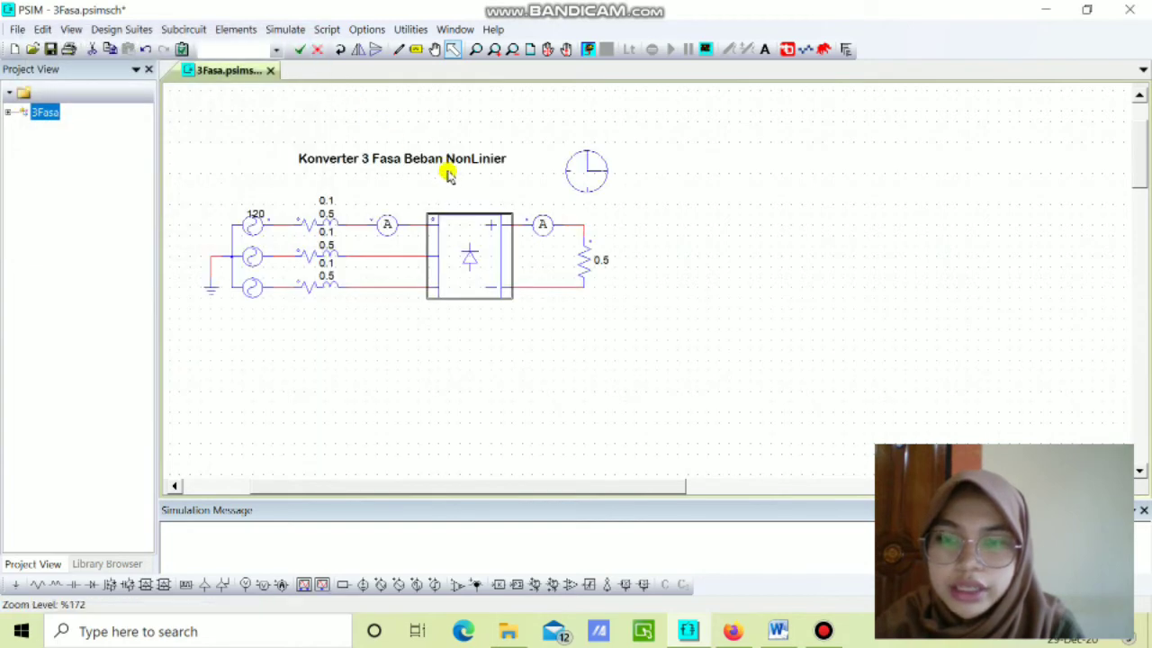
pyautogui.doubleClick(582, 259)
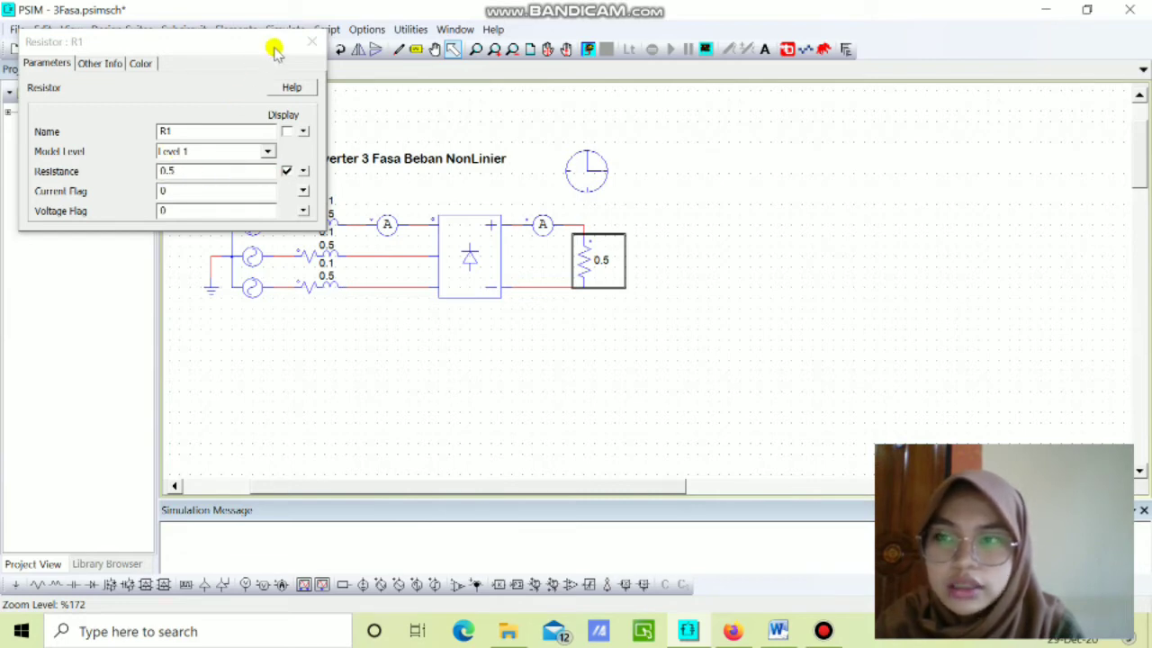
pyautogui.click(312, 44)
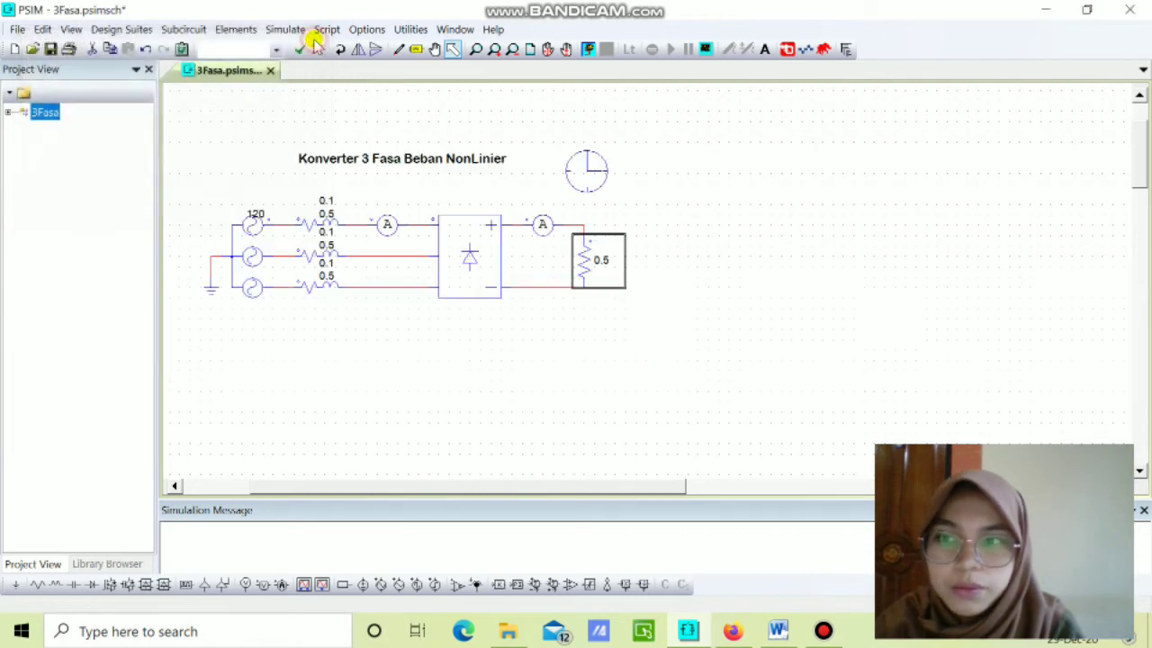
# Step: Check the time settings in the simulation control and run the simulation
pyautogui.doubleClick(594, 179)
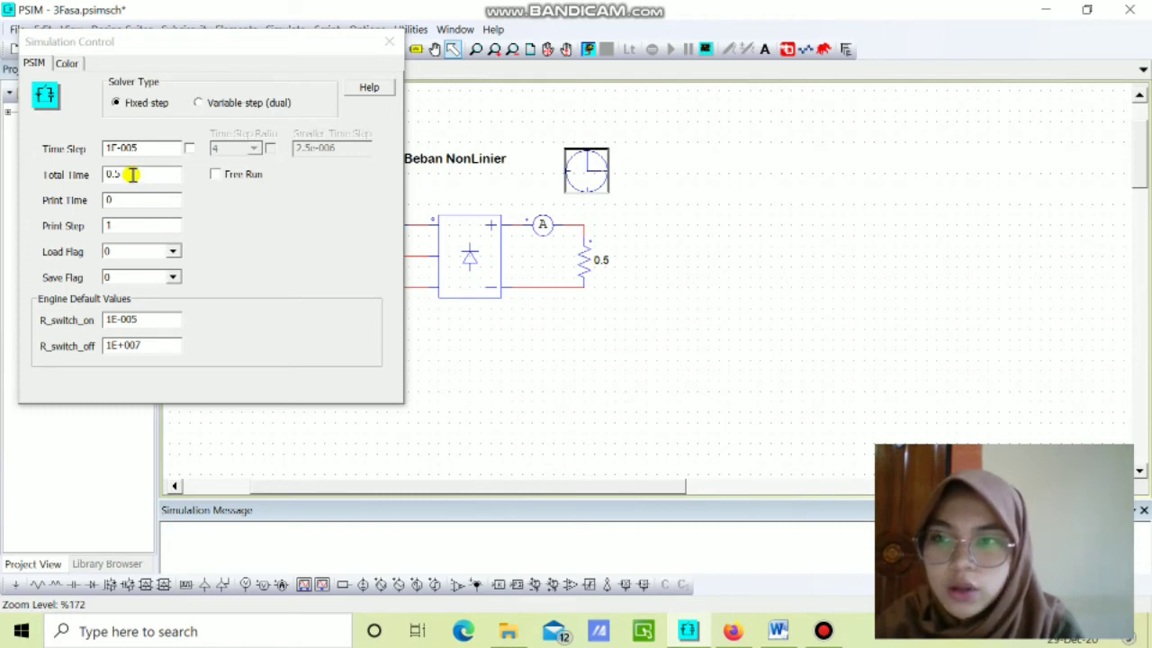
pyautogui.click(389, 42)
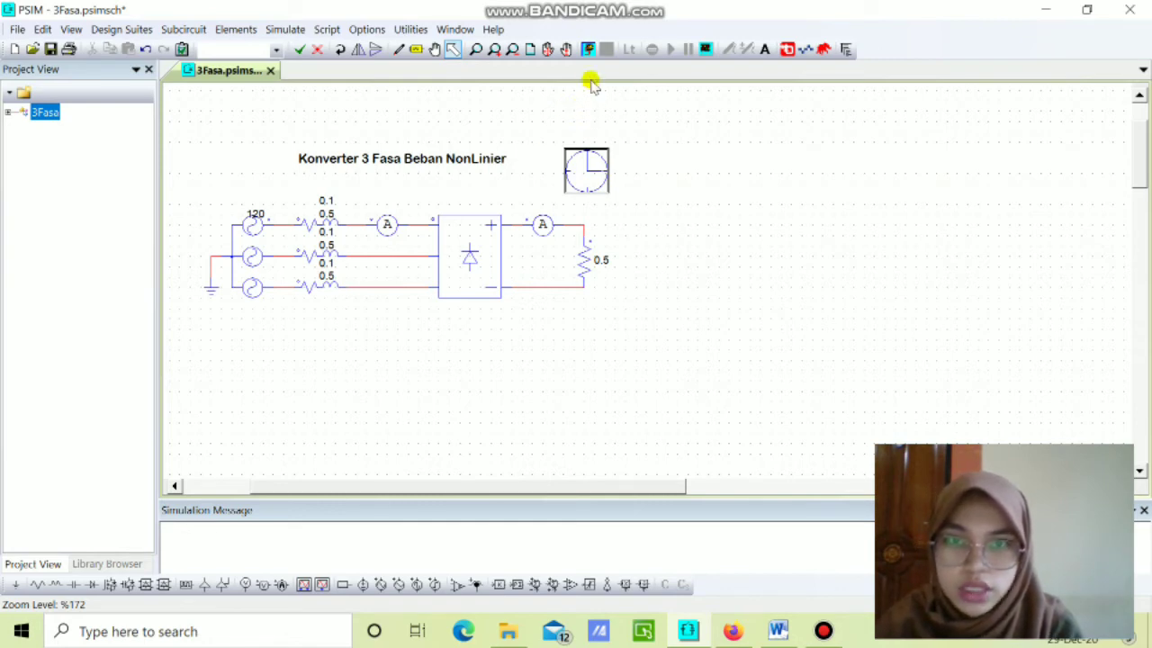
pyautogui.click(587, 50)
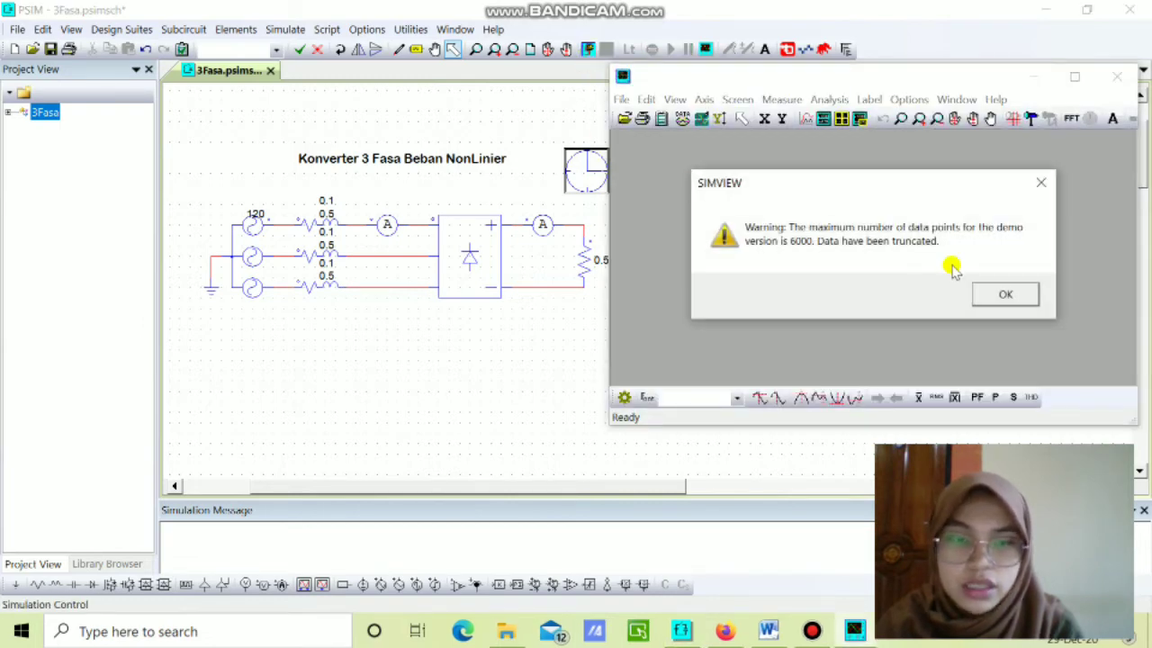
pyautogui.click(998, 295)
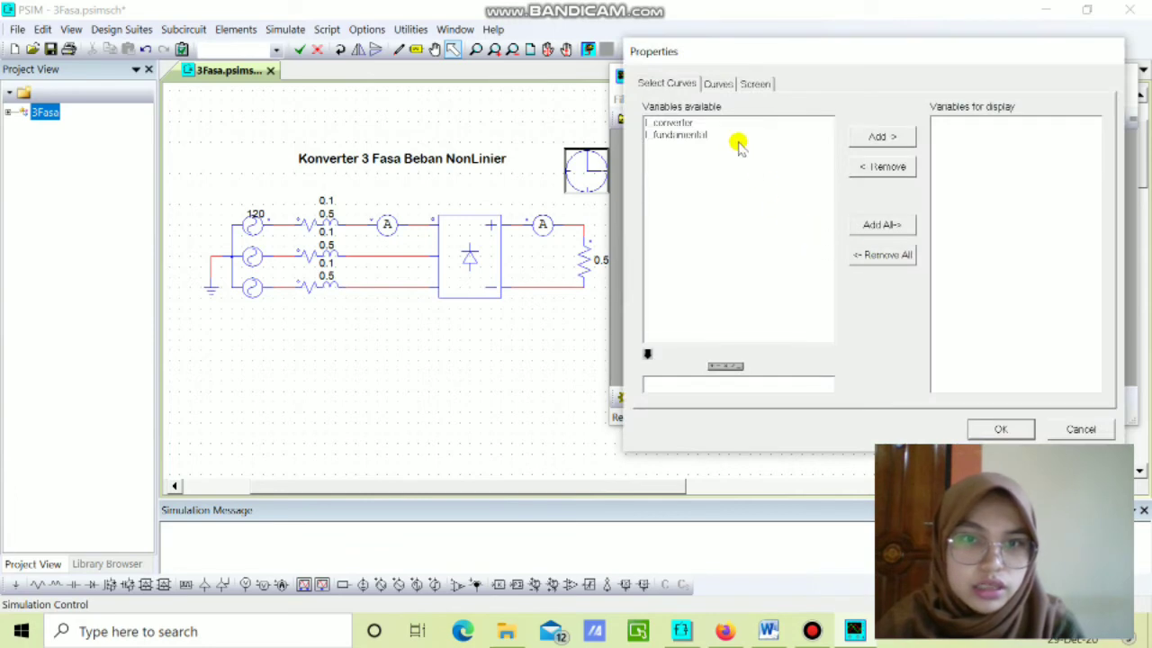
# Step: Plot I_fundamental and I_converter on two separate screens and enlarge the graph within the waveform viewer
pyautogui.doubleClick(679, 134)
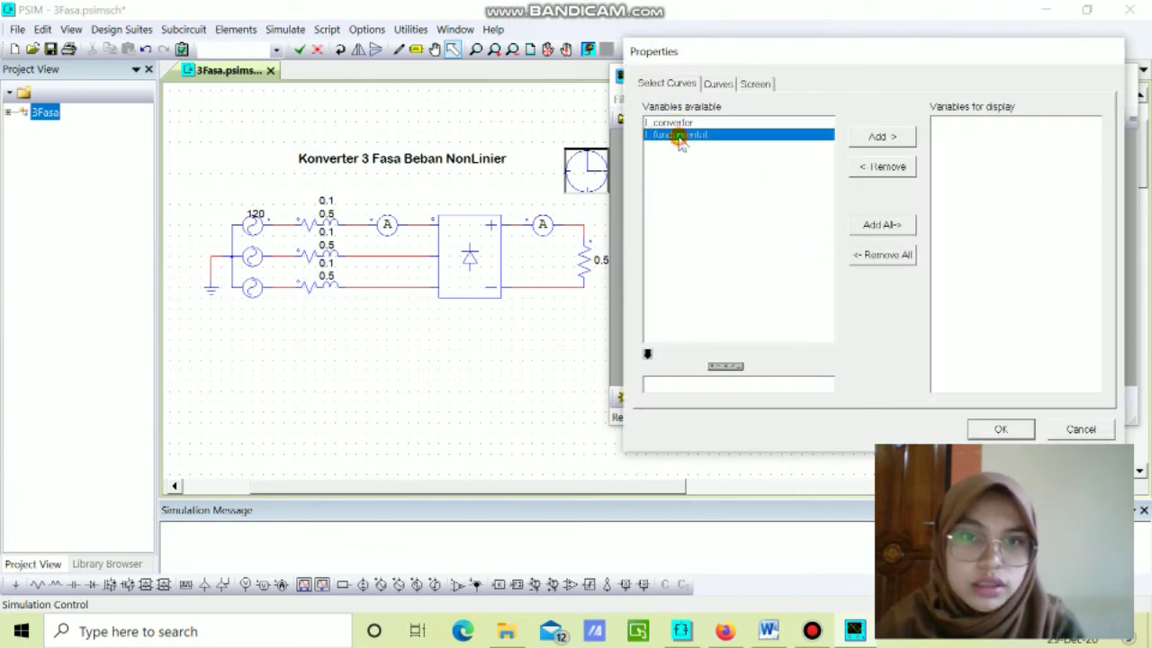
pyautogui.click(997, 428)
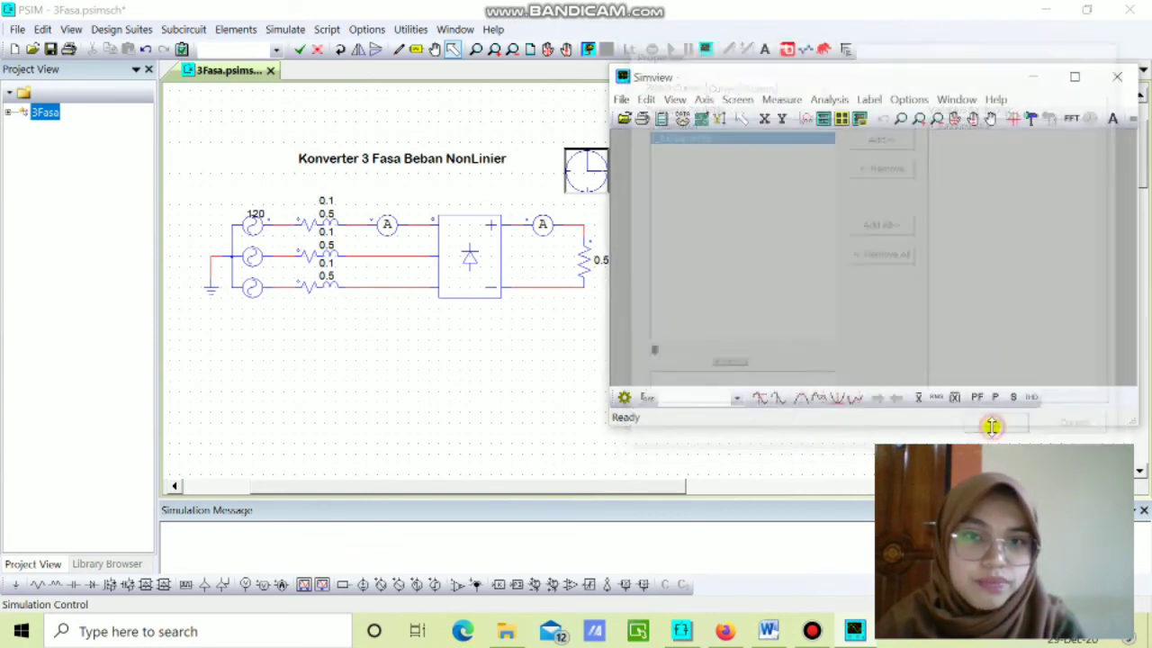
pyautogui.click(825, 118)
pyautogui.doubleClick(674, 122)
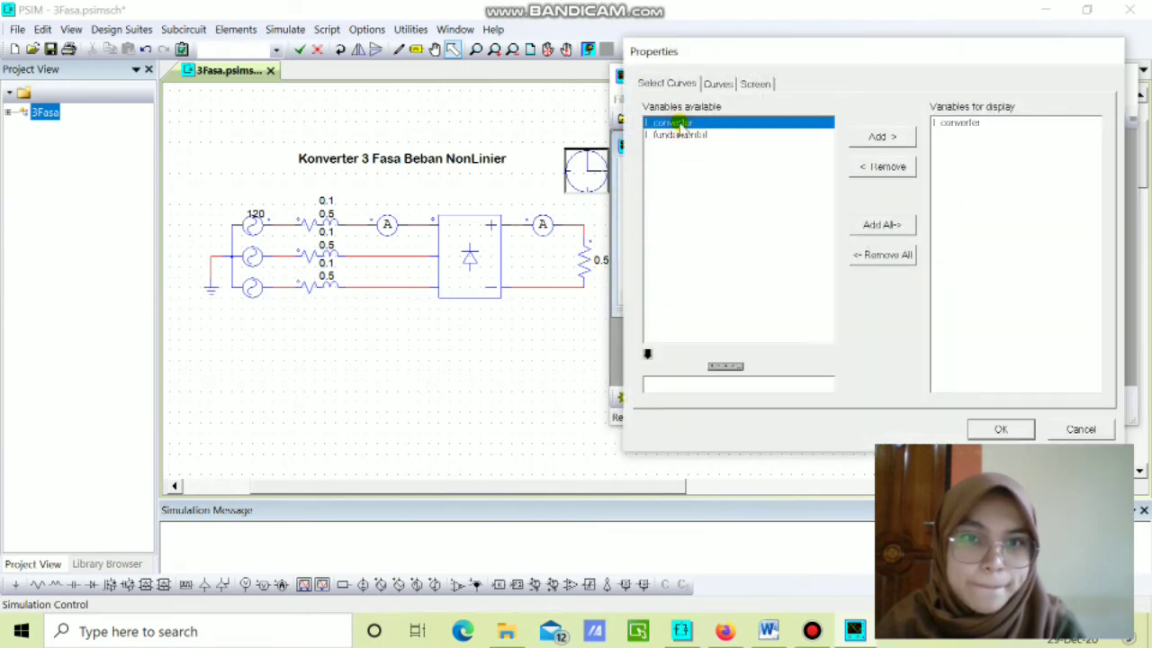
pyautogui.click(999, 430)
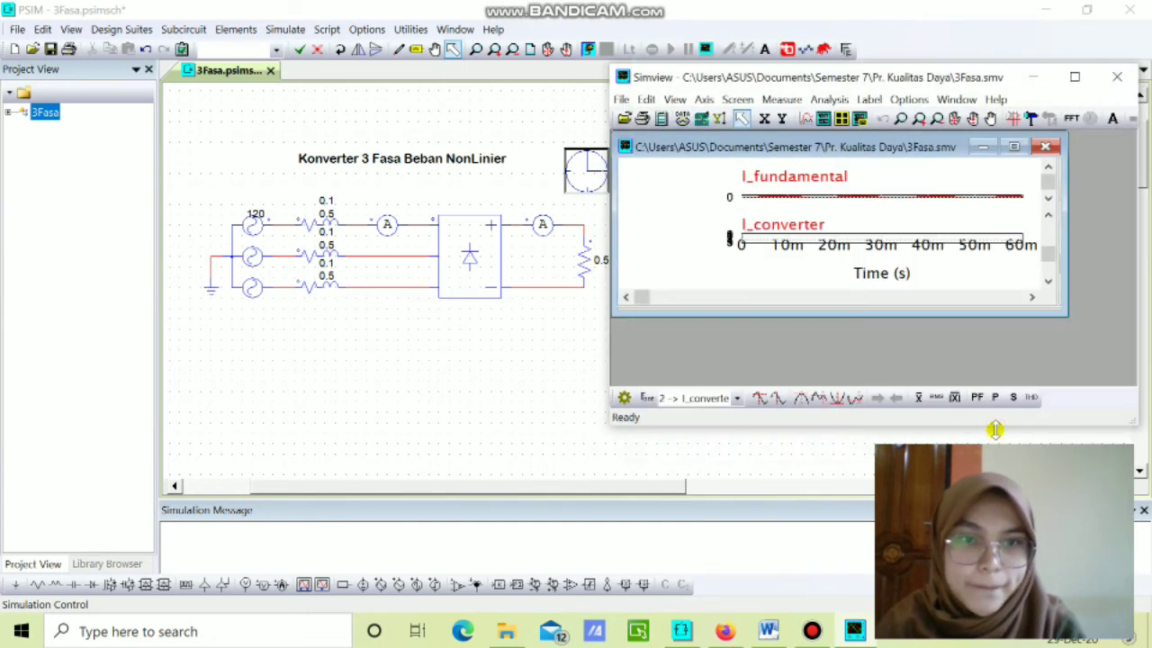
pyautogui.click(1017, 148)
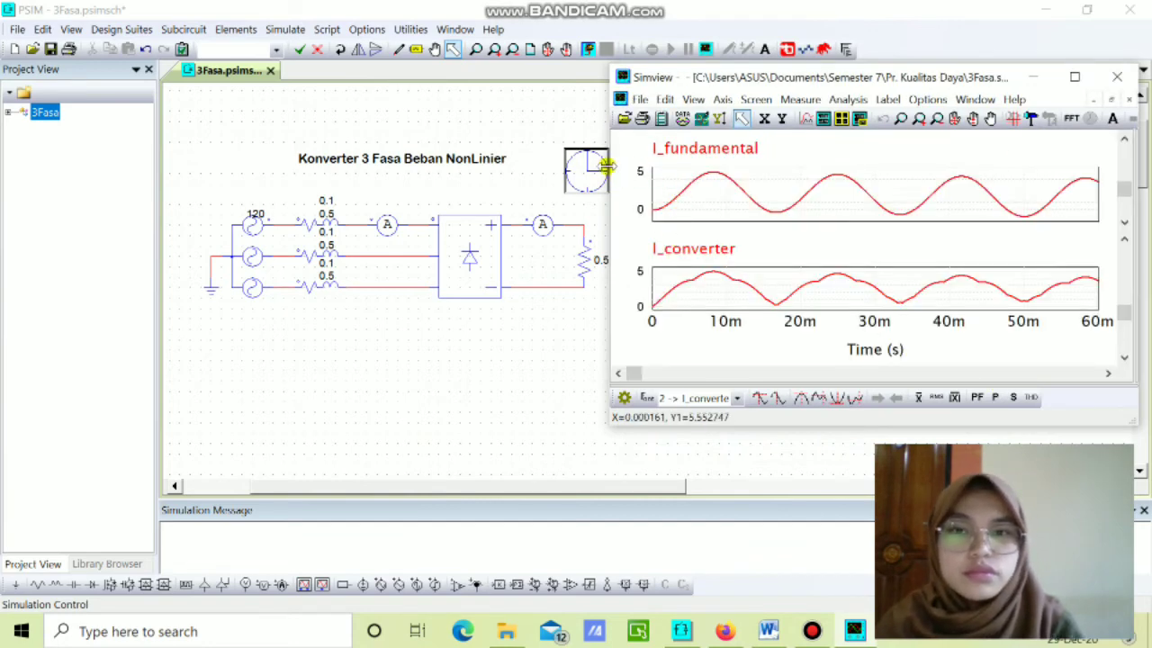
pyautogui.moveTo(743, 78); pyautogui.dragTo(758, 97)
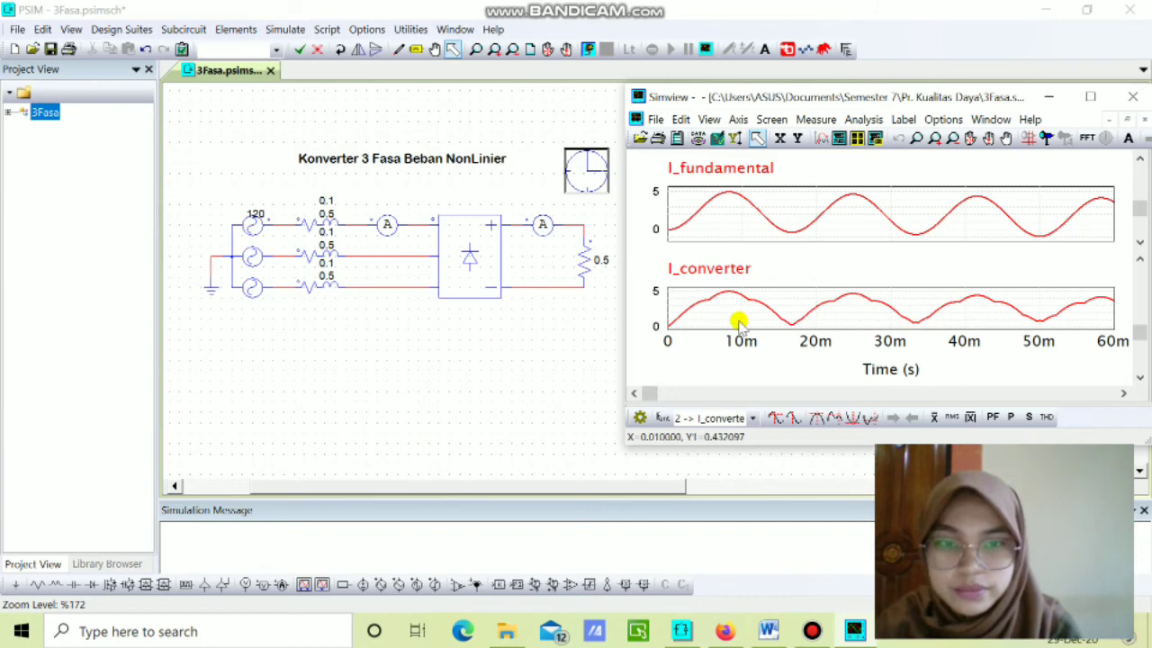
# Step: Try to set the resistance of the uppermost phase's resistor-inductor branch to 5
pyautogui.click(319, 218)
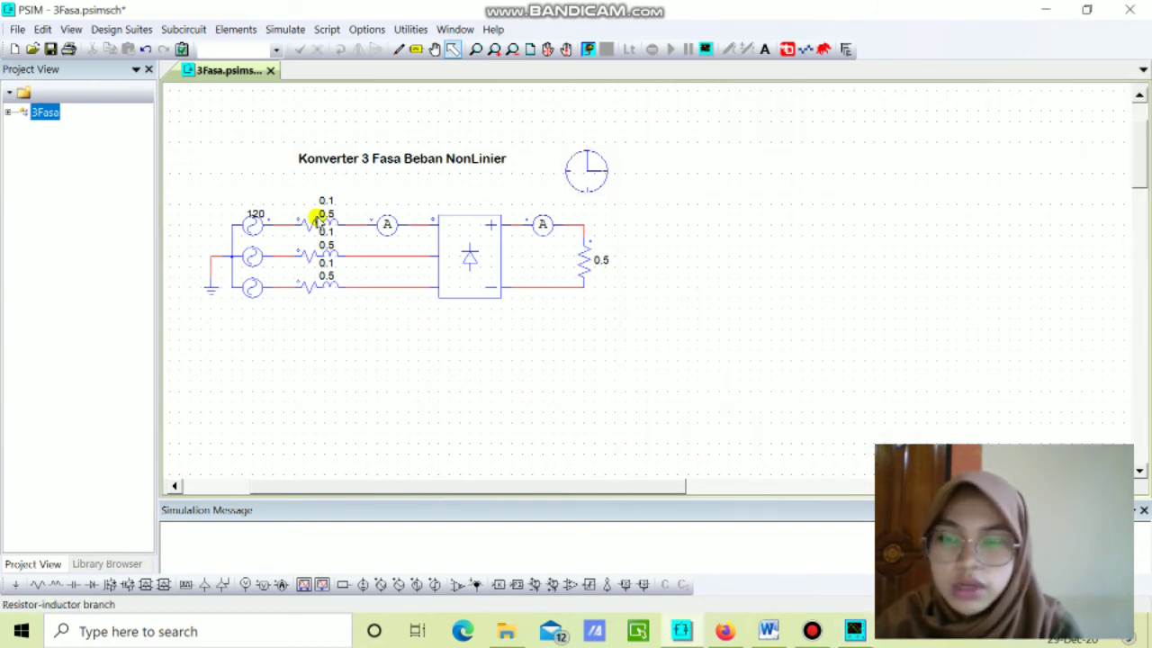
pyautogui.doubleClick(320, 219)
pyautogui.click(183, 168)
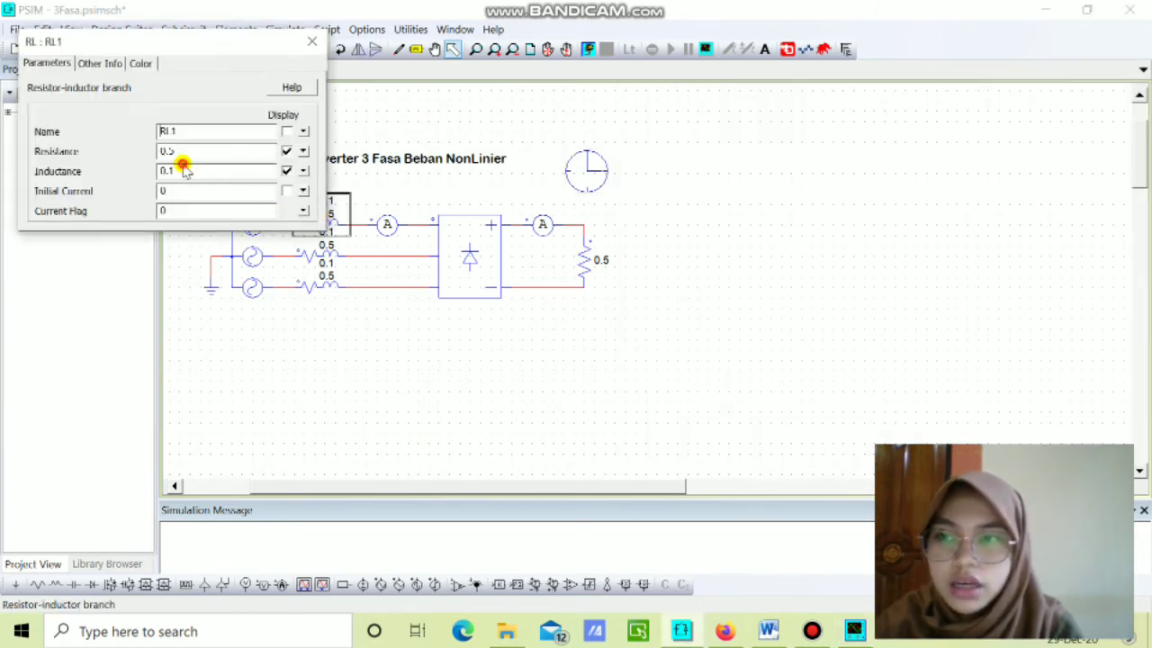
pyautogui.click(182, 153)
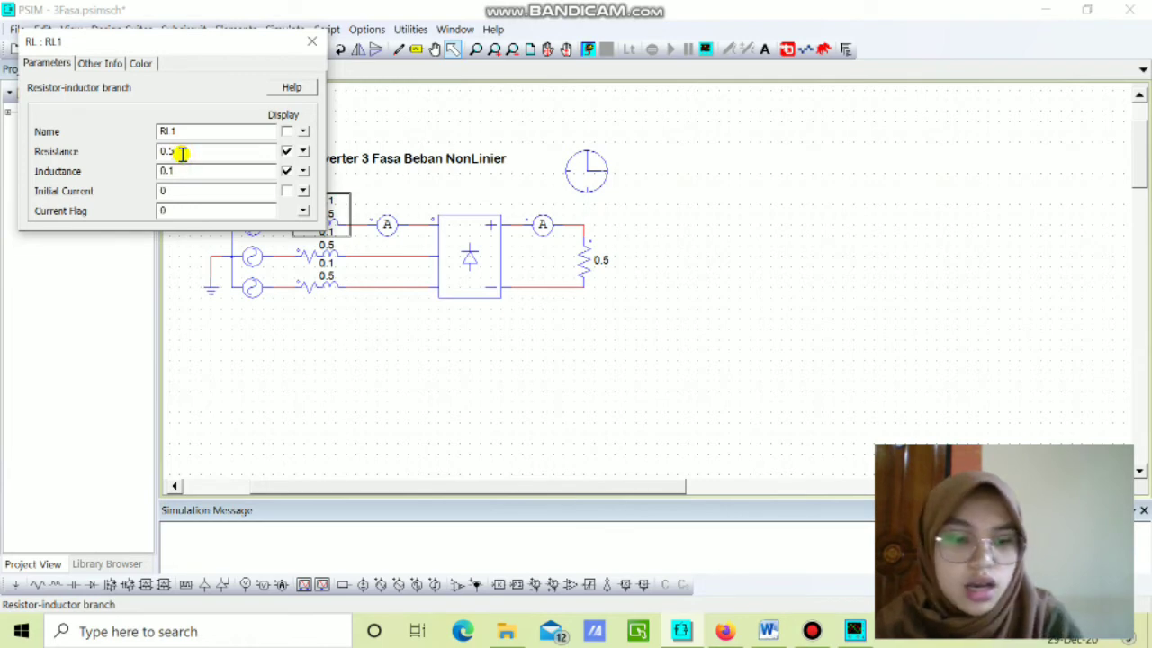
pyautogui.press('BackSpace')
pyautogui.press('BackSpace')
pyautogui.press('BackSpace')
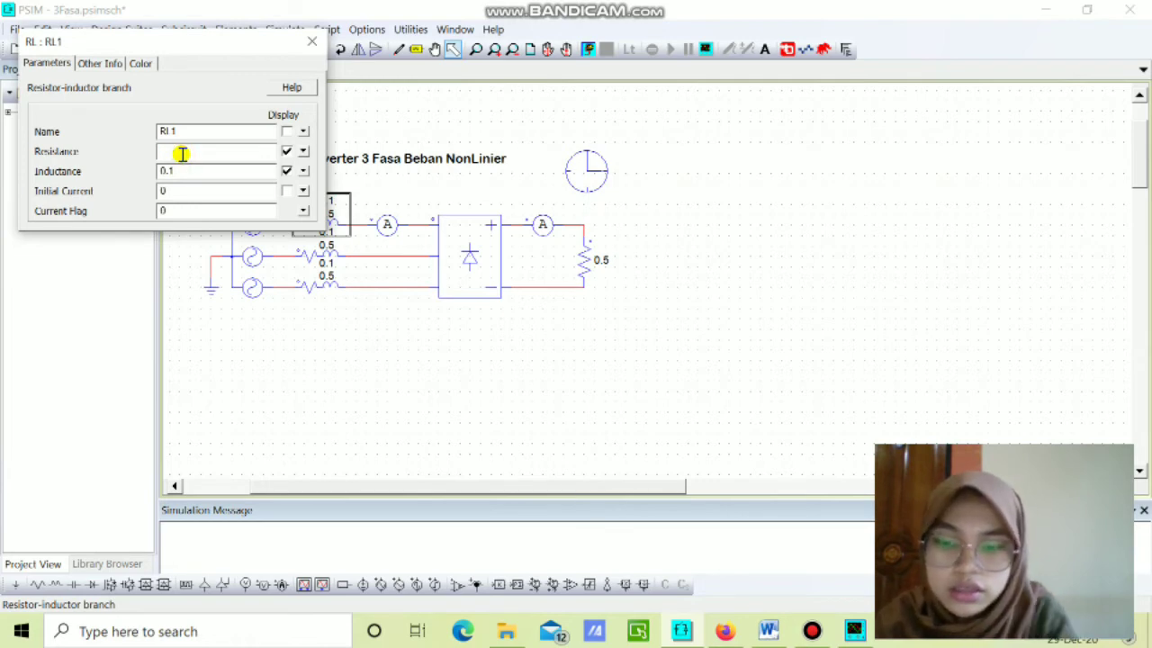
pyautogui.write('1')
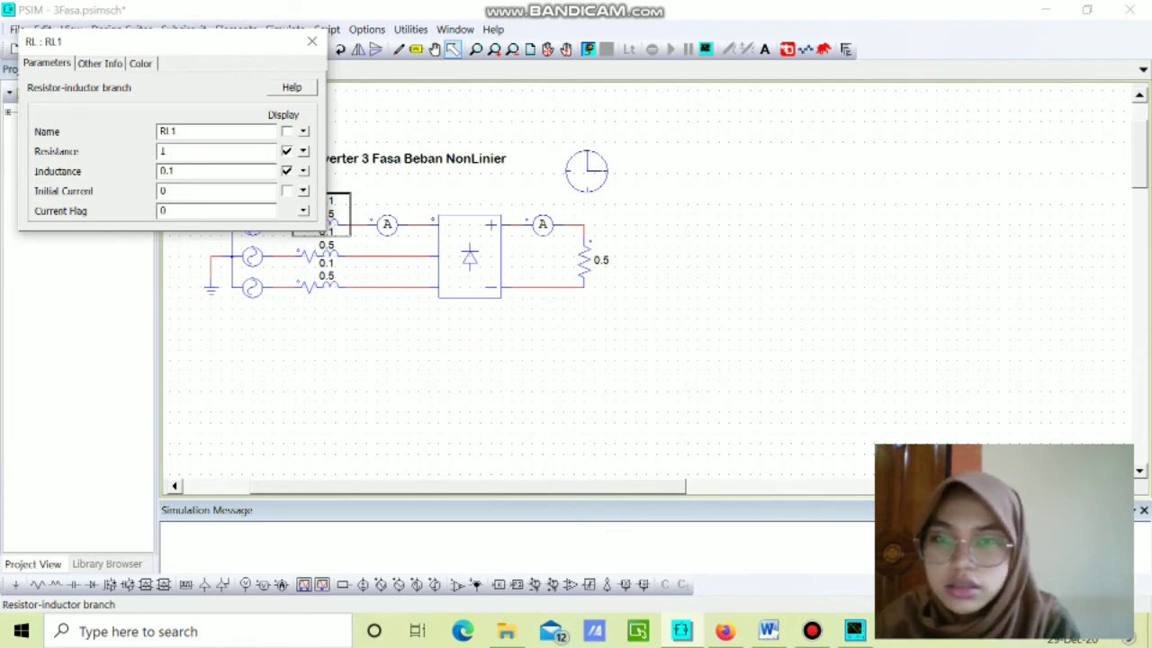
pyautogui.press('BackSpace')
pyautogui.write('5')
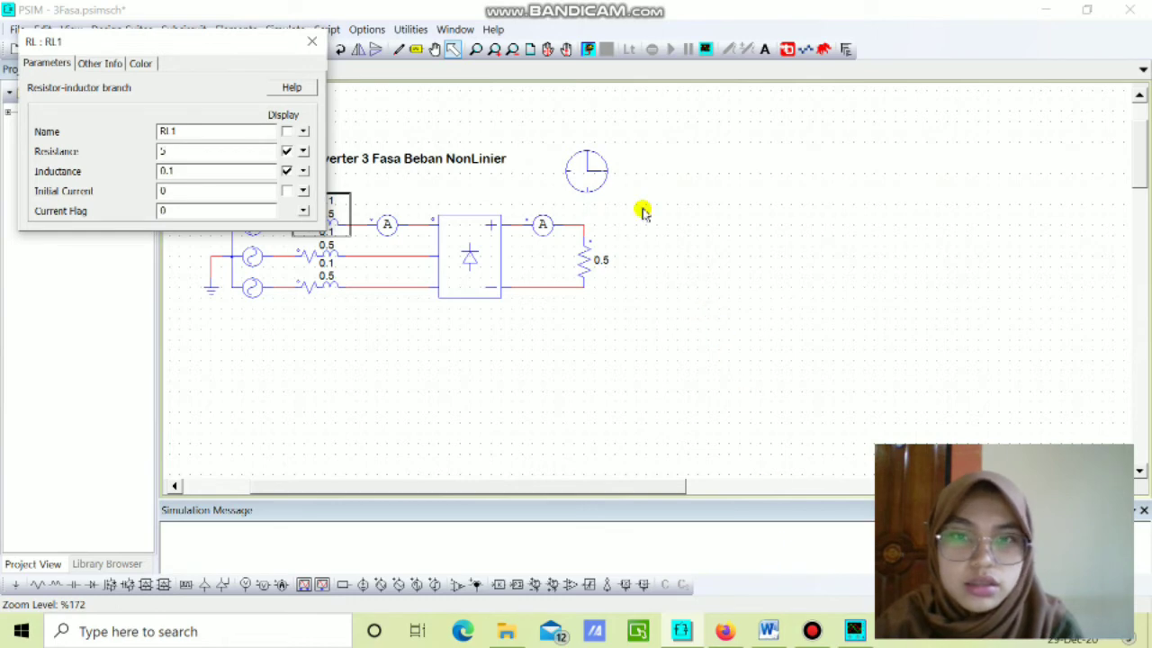
# Step: Rerun the simulation and overlay I_fundamental on the I_converter graph in a maximized waveform viewer
pyautogui.click(587, 48)
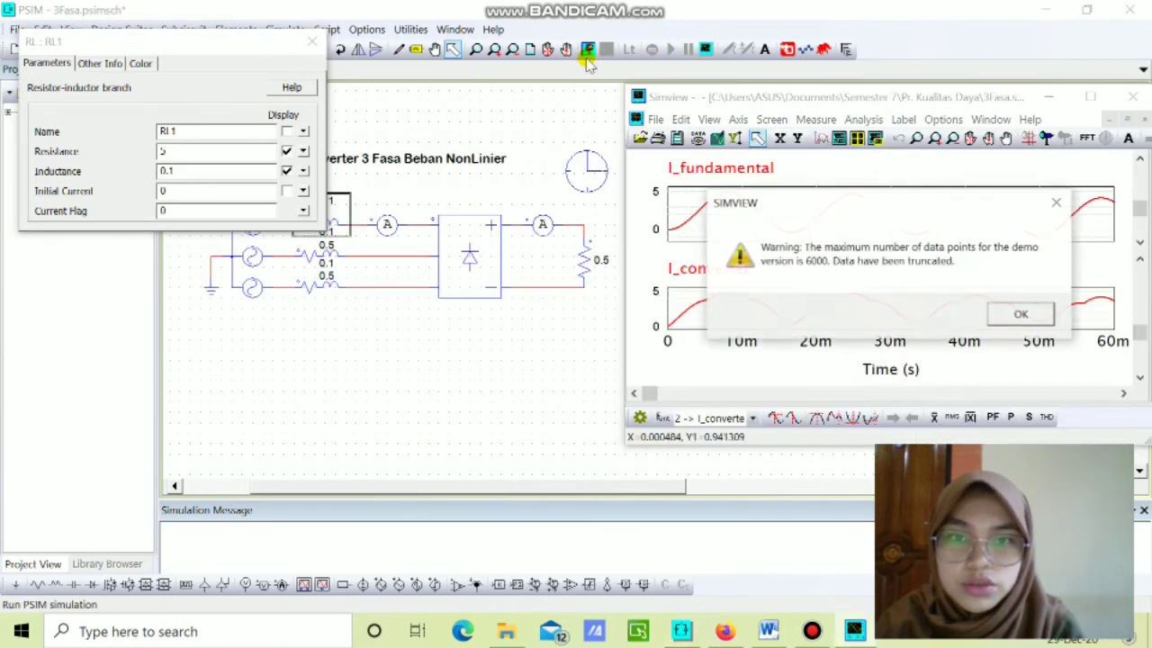
pyautogui.click(1020, 314)
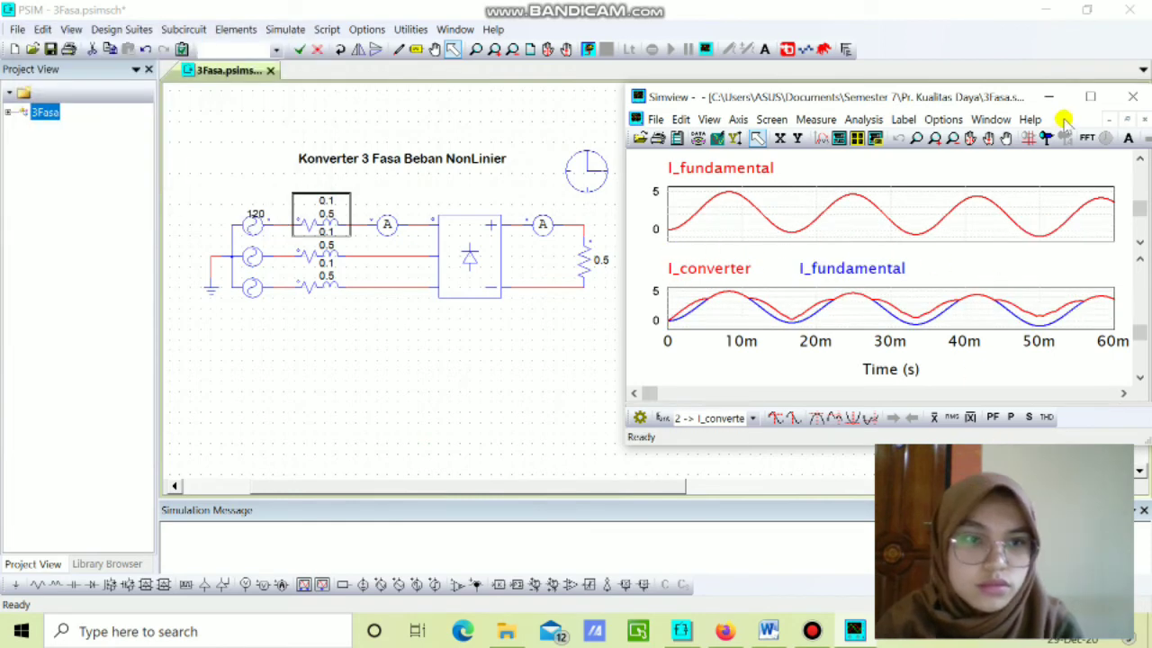
pyautogui.click(1097, 99)
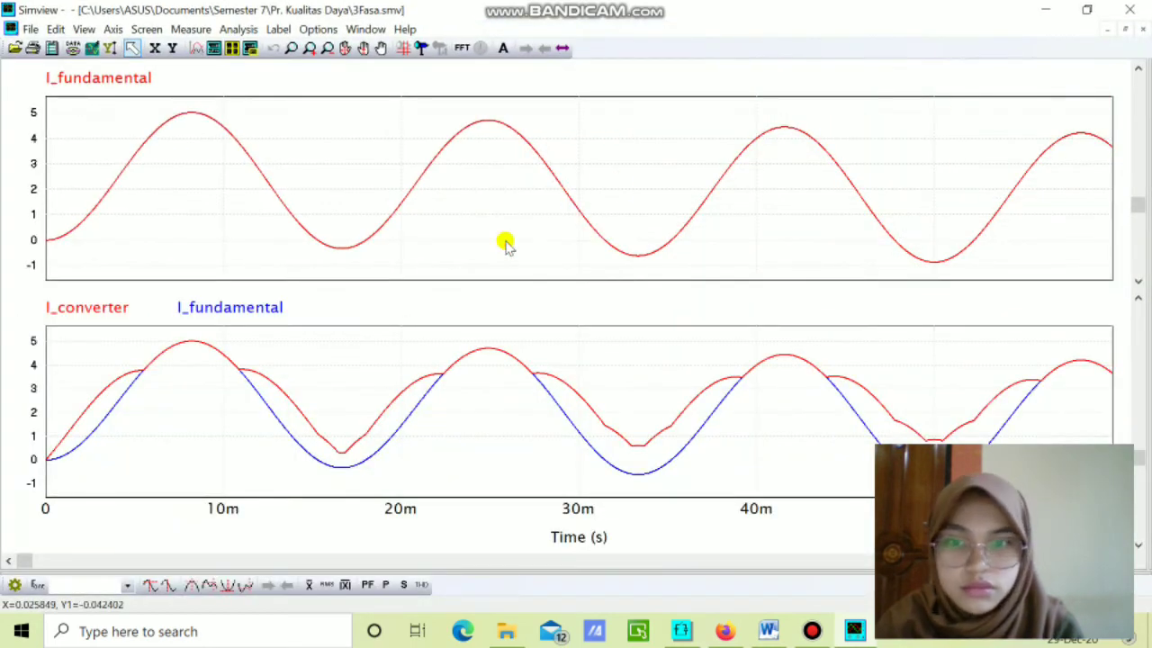